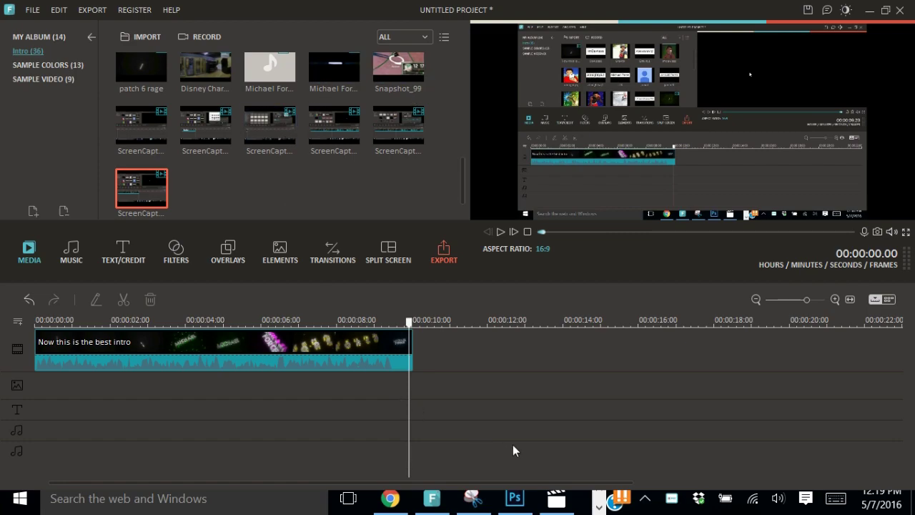
Drag the MIXTAPE EDIT basketball clip from My Album onto the timeline after the intro
click(411, 420)
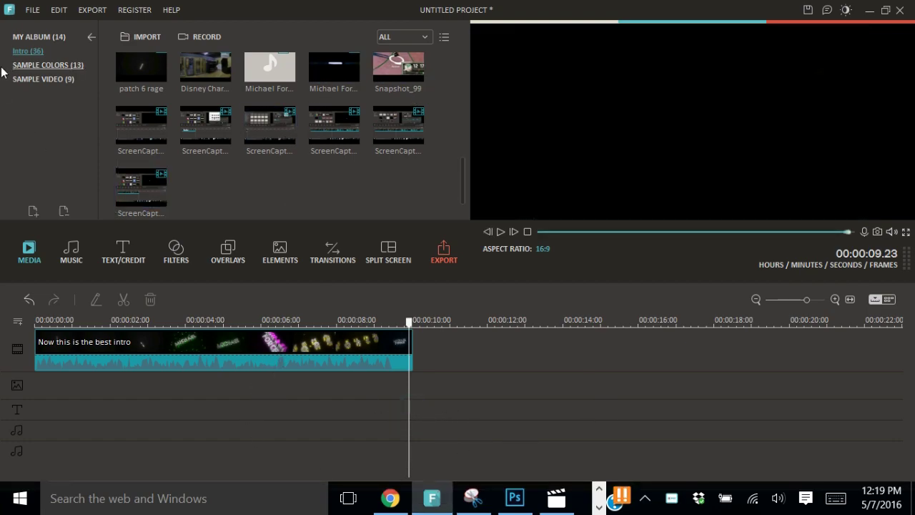
click(54, 34)
click(186, 57)
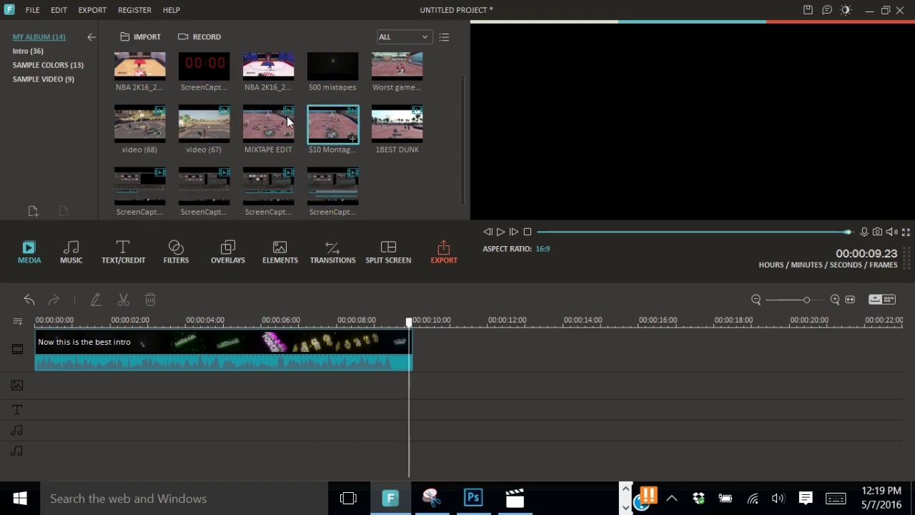
click(142, 40)
click(142, 36)
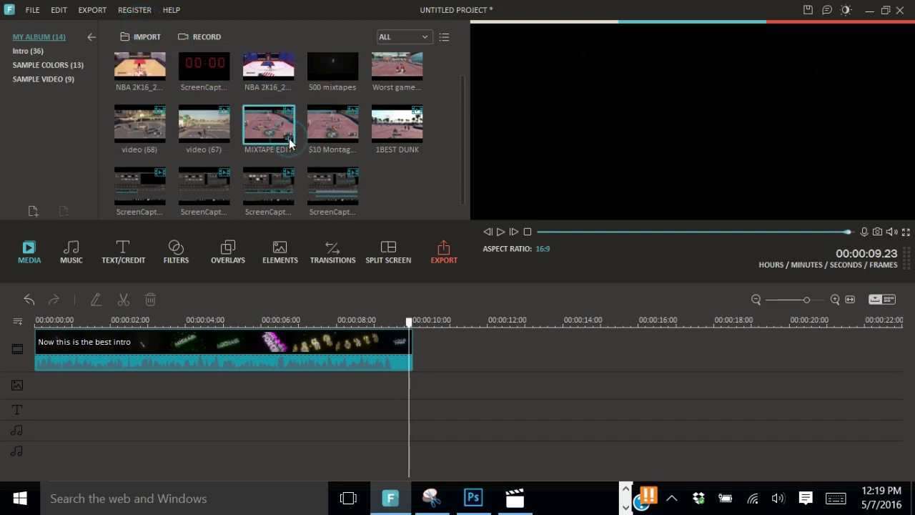
mouse_move(289, 137)
mouse_down()
mouse_move(413, 341)
mouse_move(548, 307)
mouse_up()
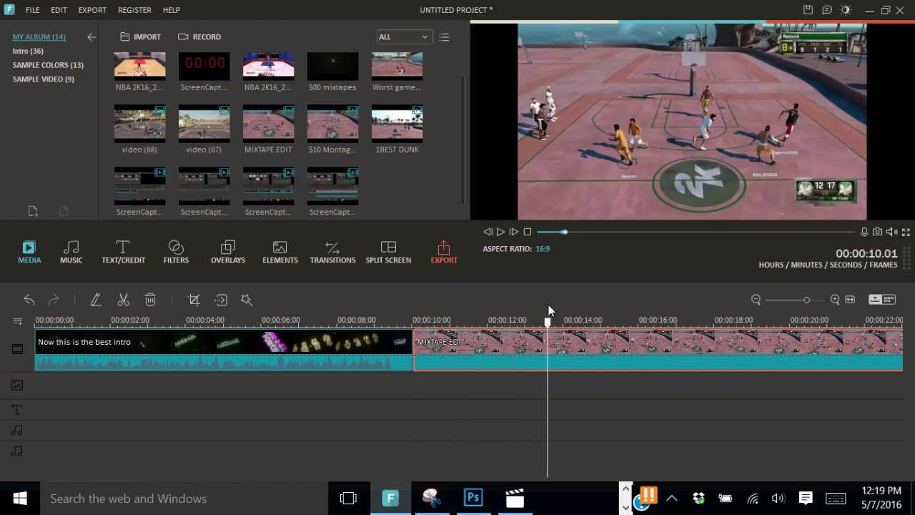
Mute the MIXTAPE EDIT clip's audio
key(space)
key(space)
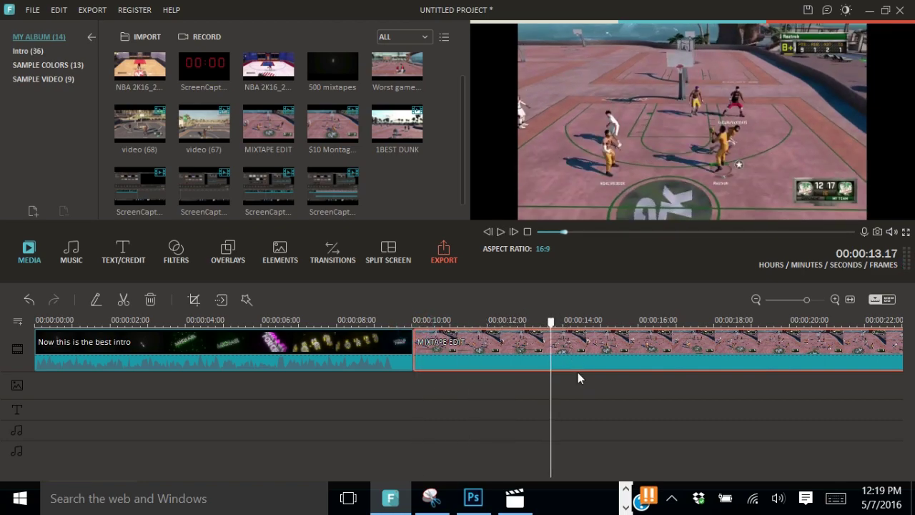
right_click(566, 367)
right_click(538, 345)
click(559, 247)
Split the clip at about 00:00:20.21 and delete the part after it
drag(556, 330, 823, 337)
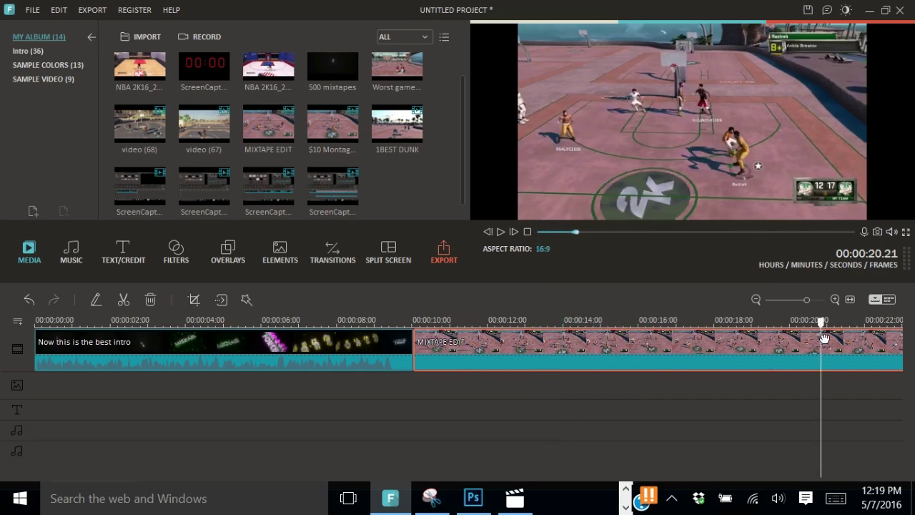
right_click(824, 342)
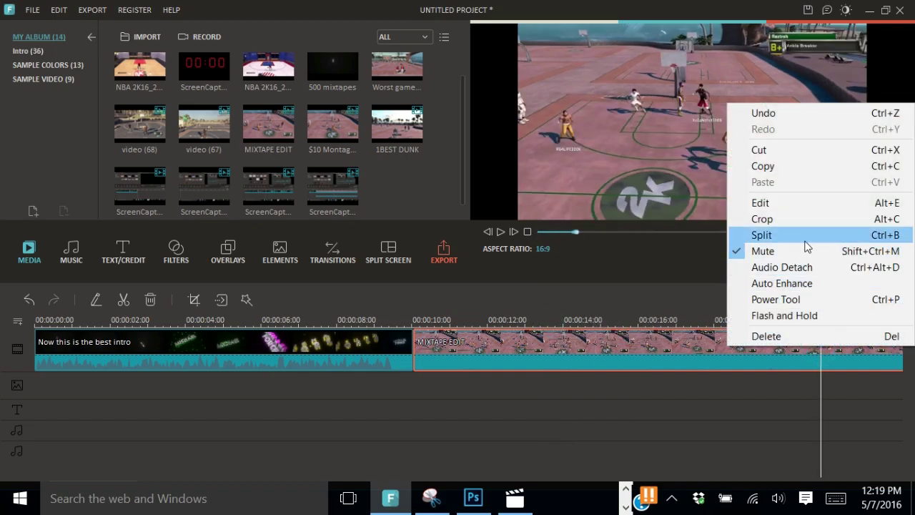
click(805, 236)
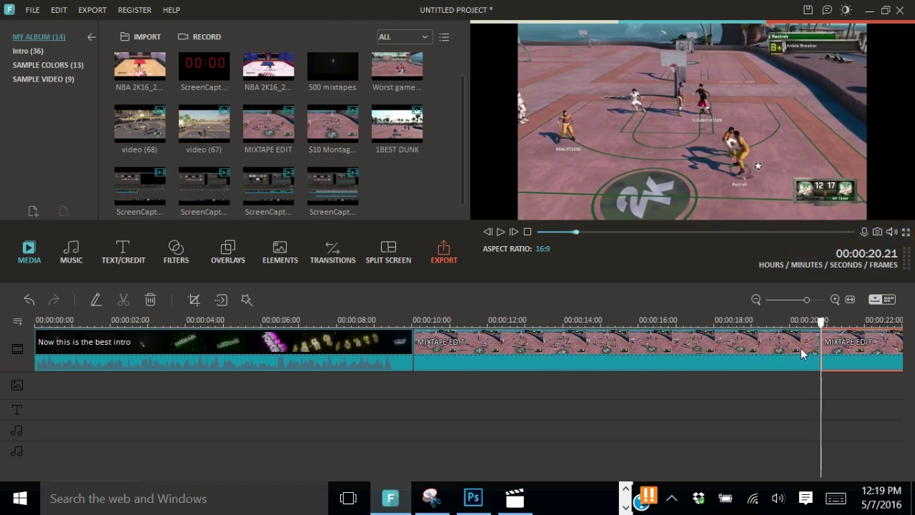
right_click(829, 350)
click(832, 350)
right_click(833, 350)
click(834, 346)
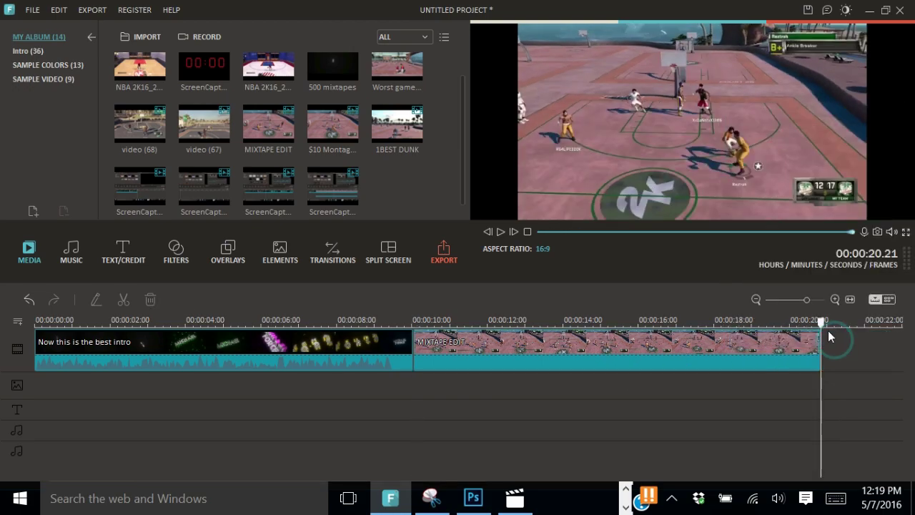
Play the MIXTAPE EDIT clip from its start to about 16 seconds, then select it
click(418, 348)
key(space)
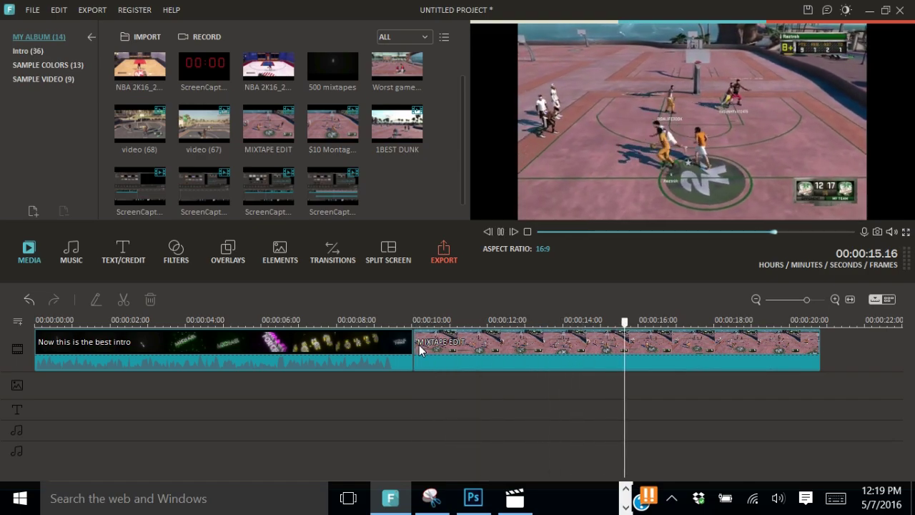
key(space)
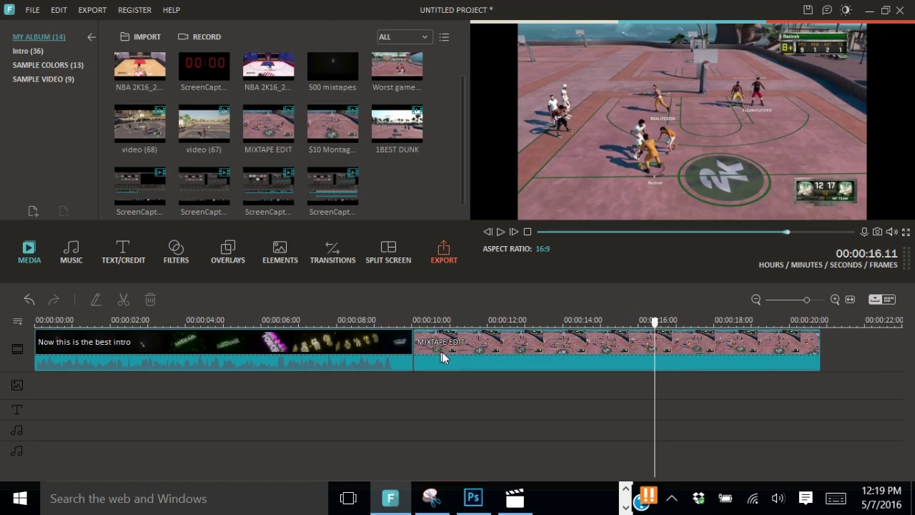
right_click(443, 353)
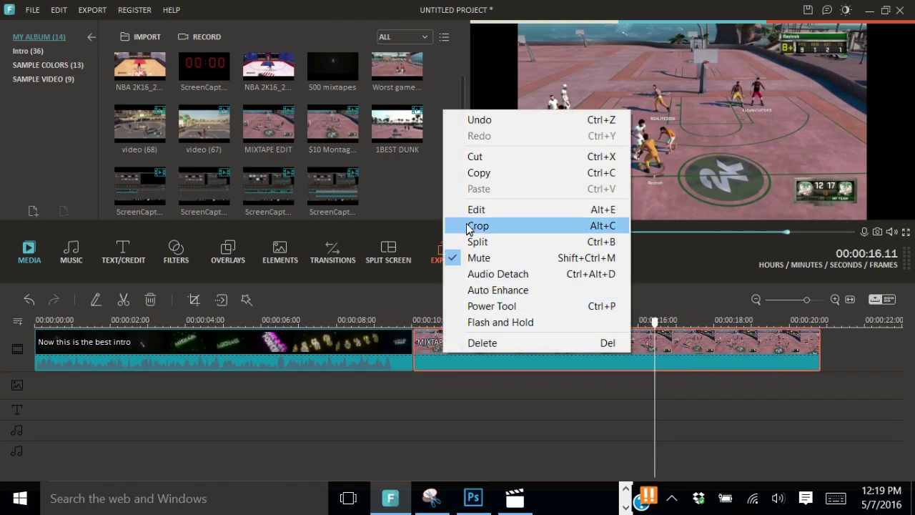
click(426, 389)
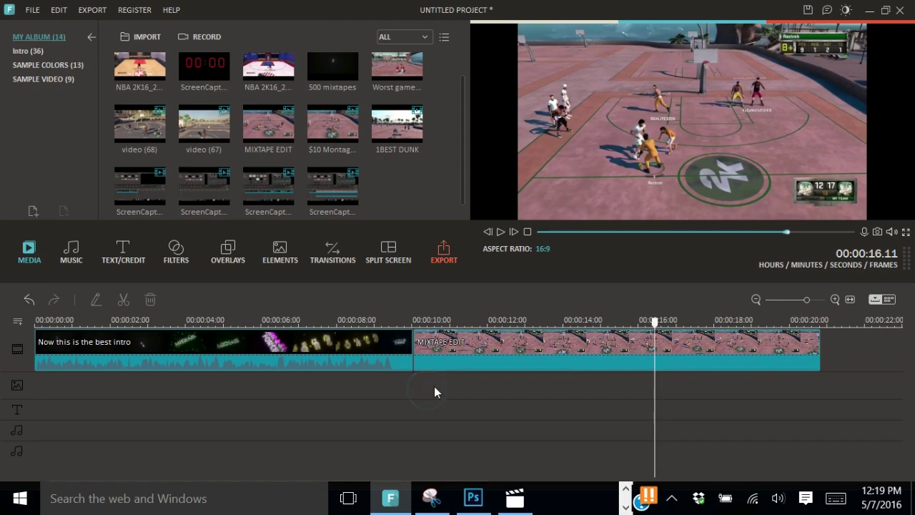
click(528, 343)
Open the MIXTAPE EDIT clip's editing settings from its right-click menu
click(95, 301)
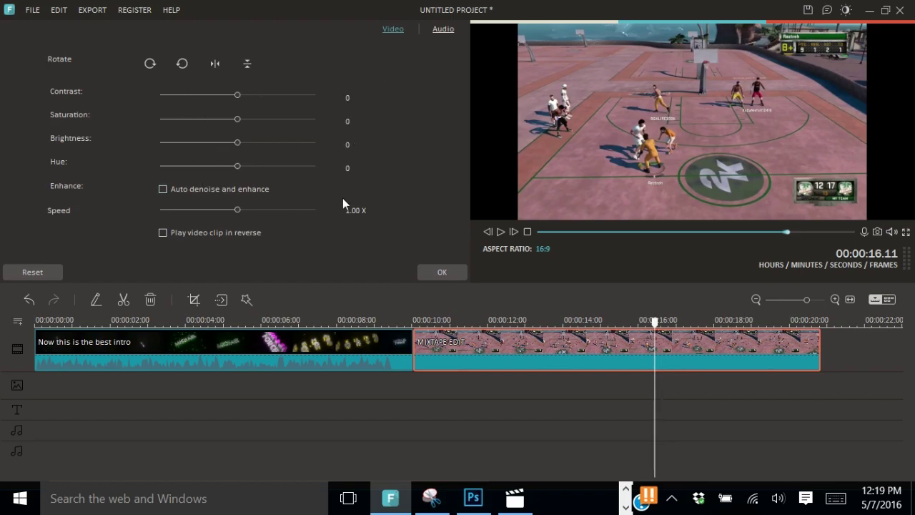
click(448, 272)
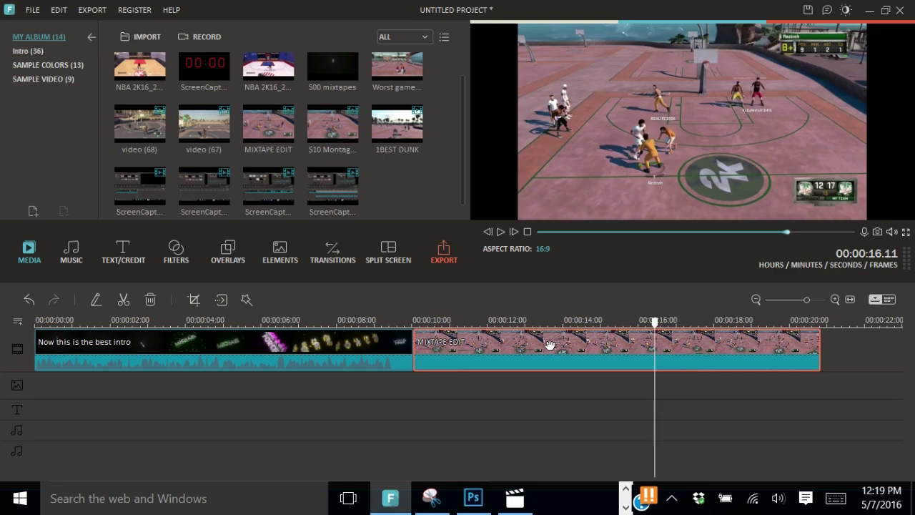
right_click(549, 346)
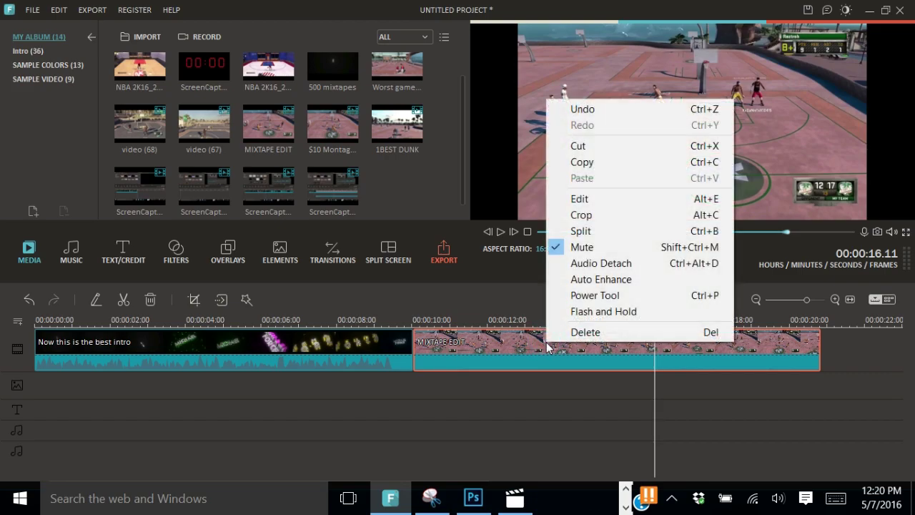
click(580, 198)
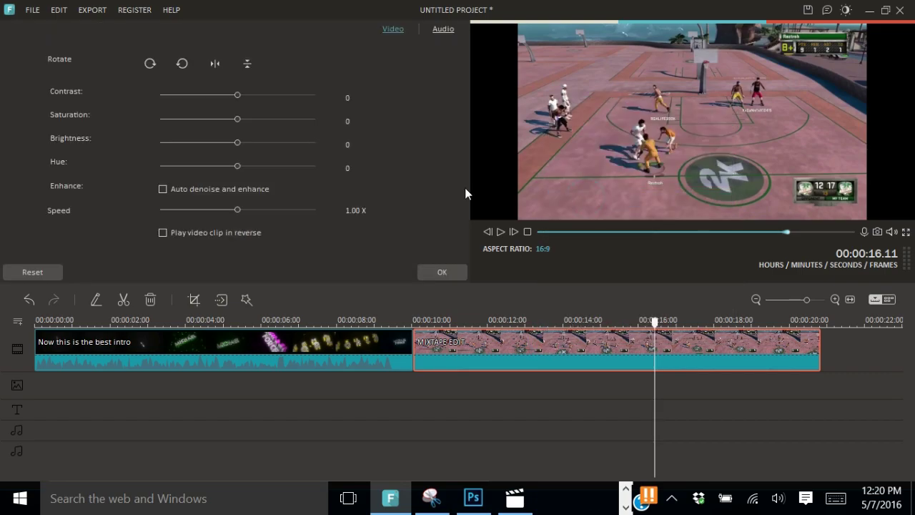
Set the clip speed to 0.33× after trying 0.25×, 1× and 0.5×
click(186, 210)
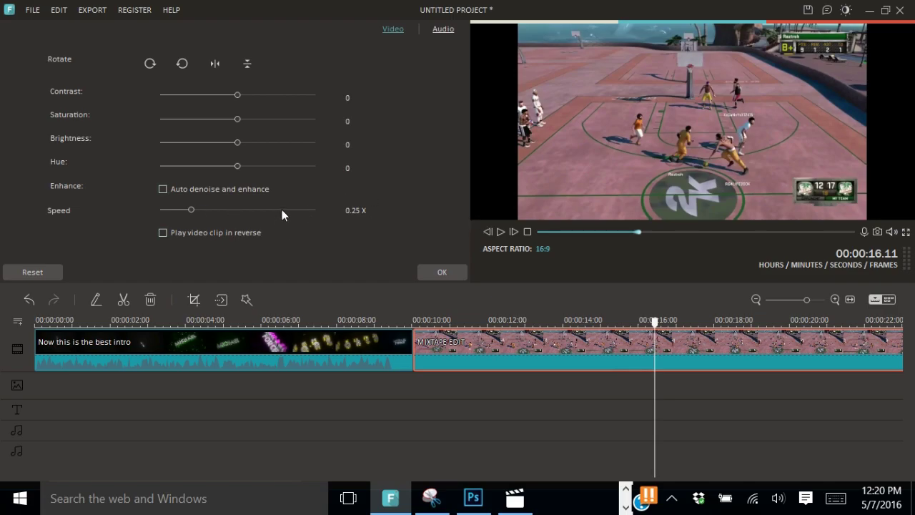
click(237, 210)
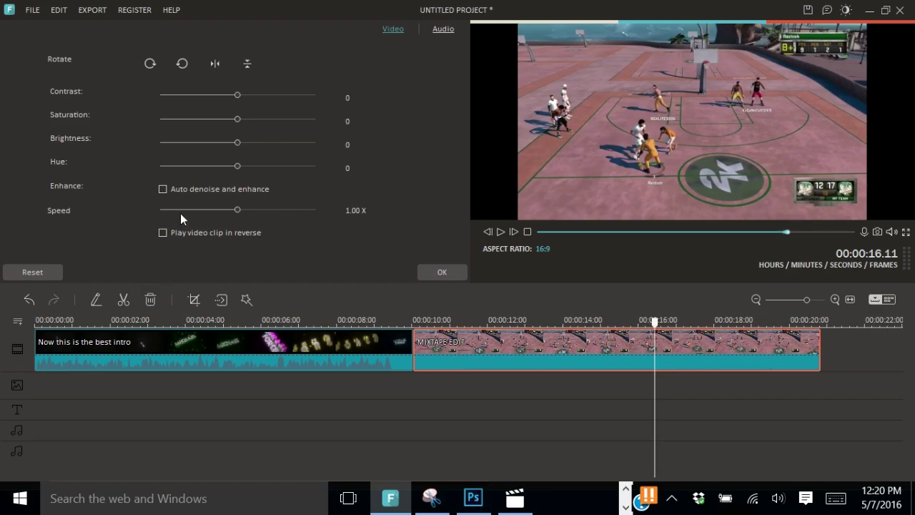
click(220, 209)
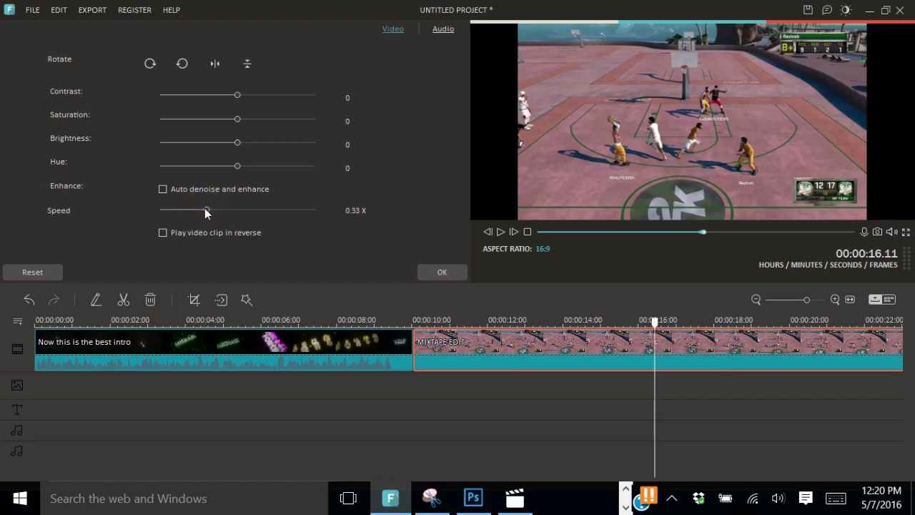
drag(203, 208, 178, 213)
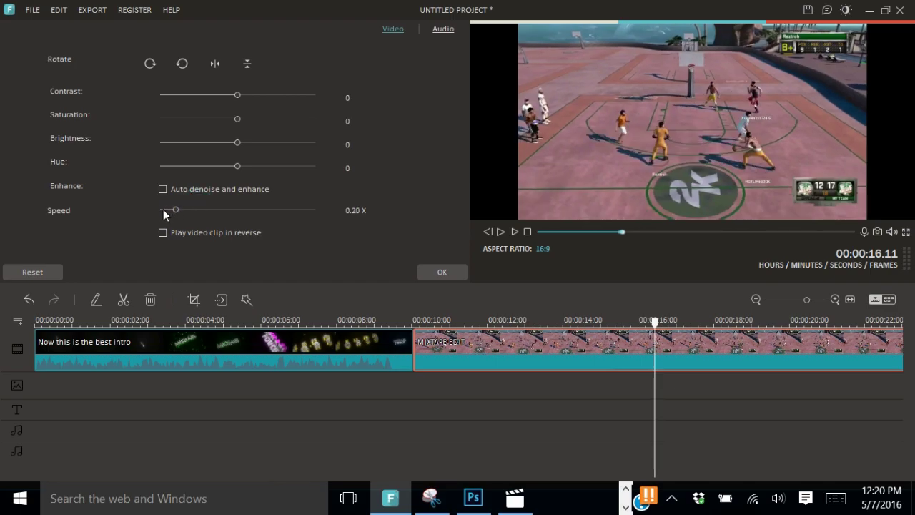
click(210, 210)
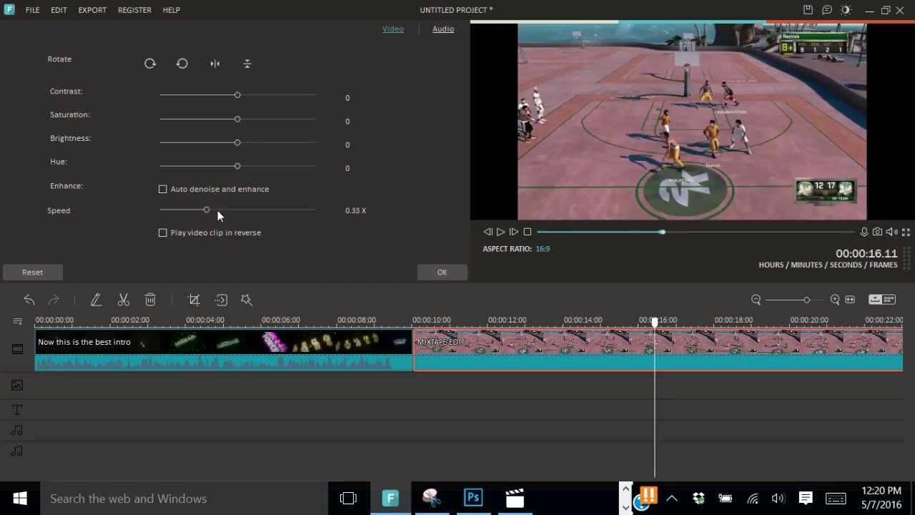
Apply the 0.33× speed and play the slowed clip from its start
click(422, 272)
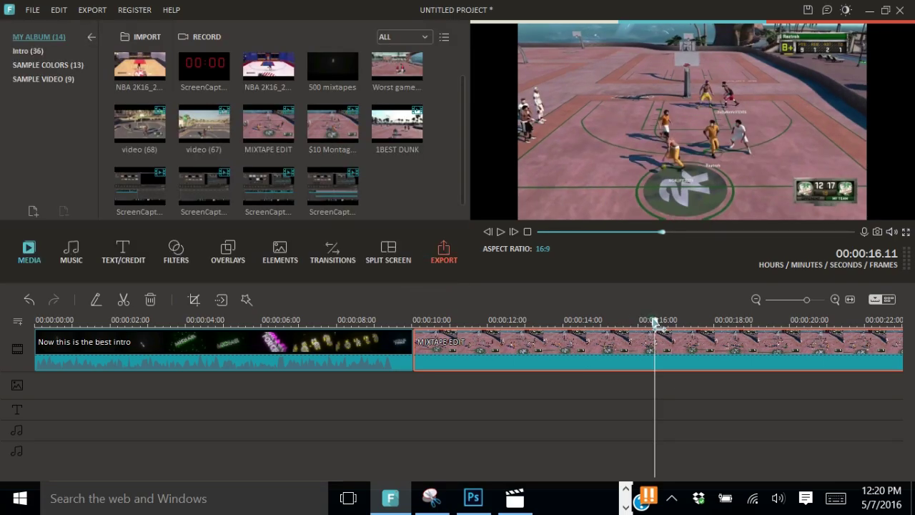
drag(648, 318, 432, 315)
key(space)
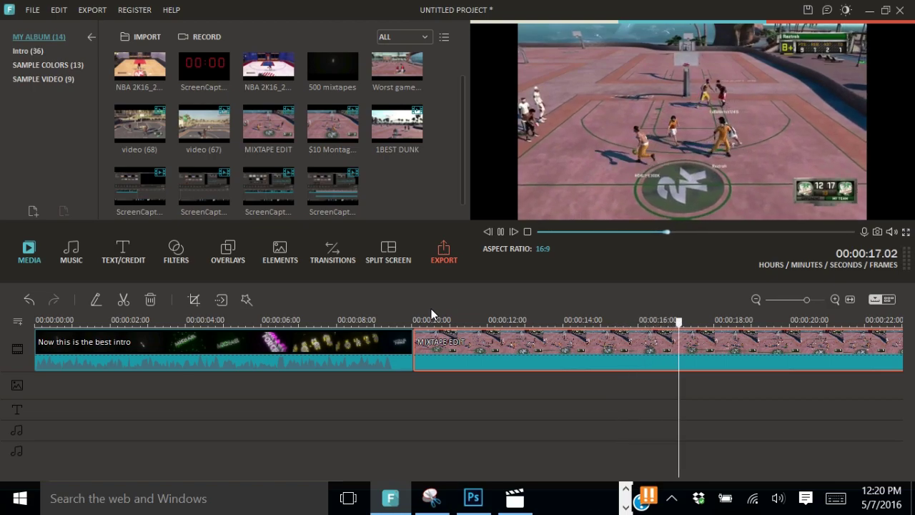
key(space)
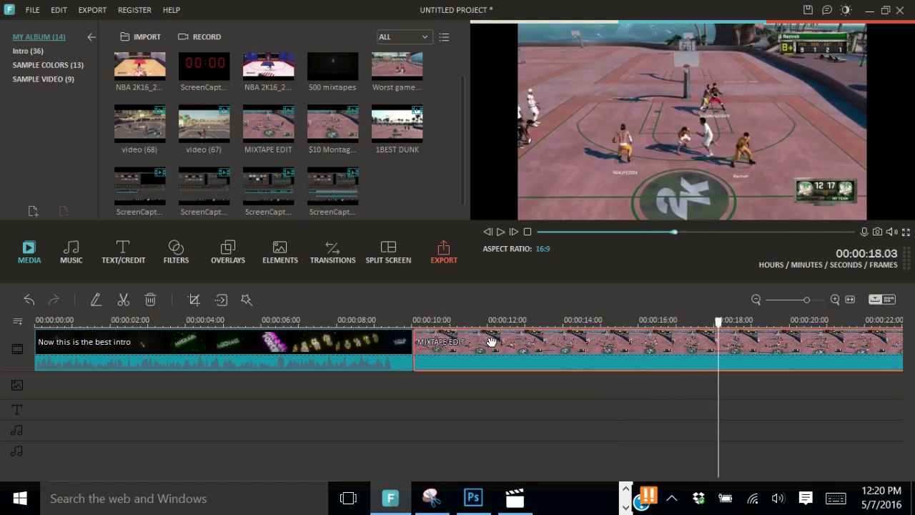
Set the MIXTAPE EDIT clip speed to 4.00× after trying 3×, 5× and 1×
right_click(491, 342)
click(500, 194)
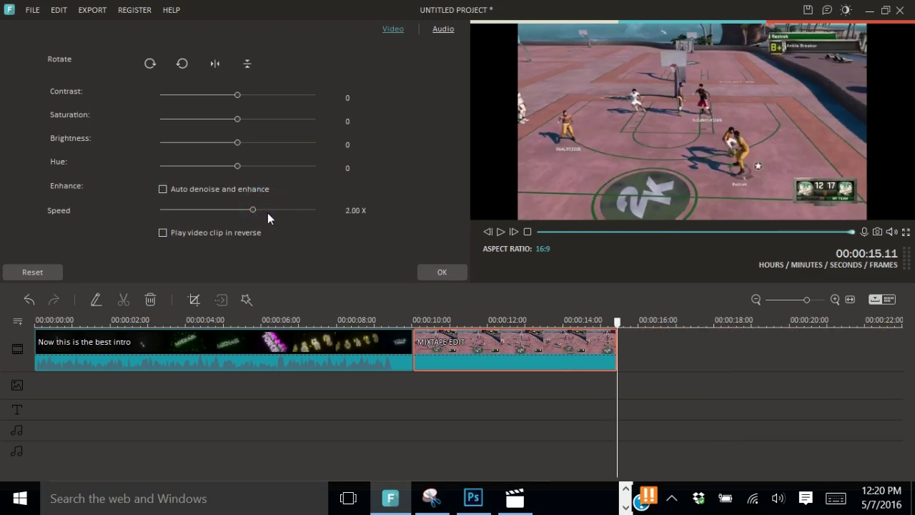
click(271, 209)
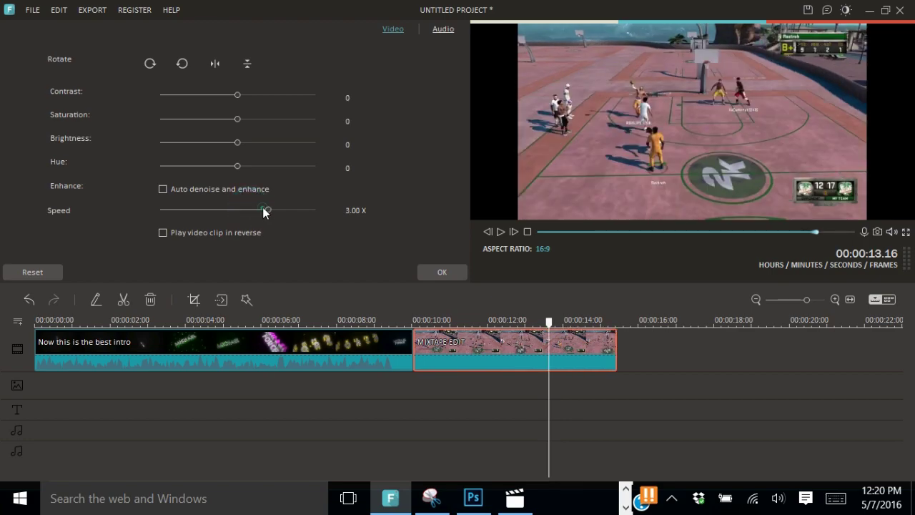
click(280, 207)
drag(285, 209, 299, 210)
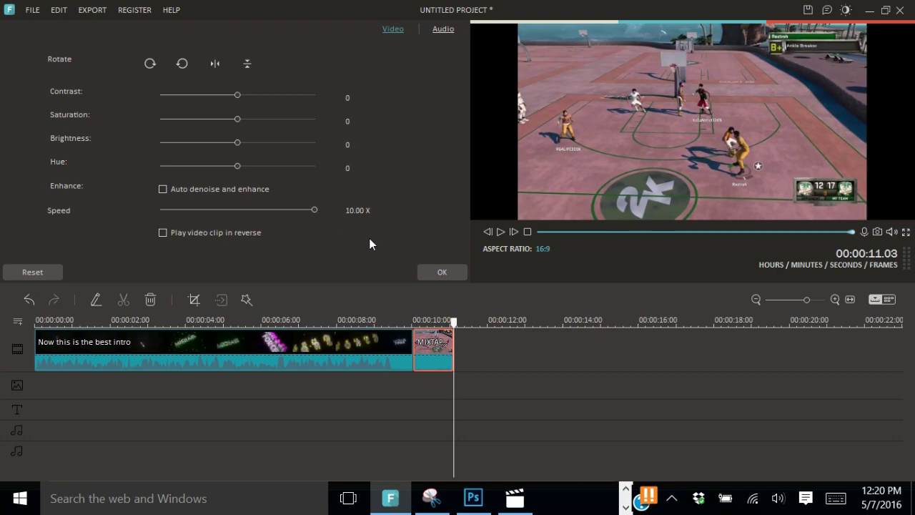
click(238, 209)
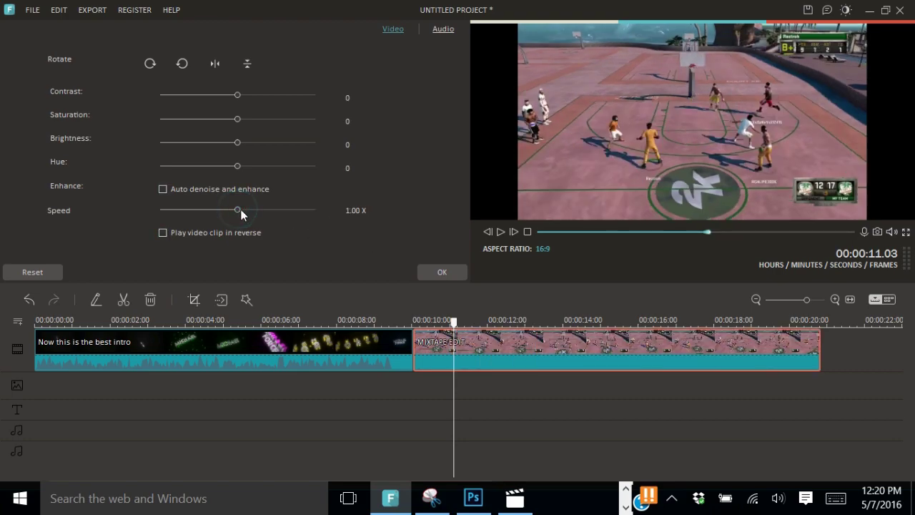
click(286, 209)
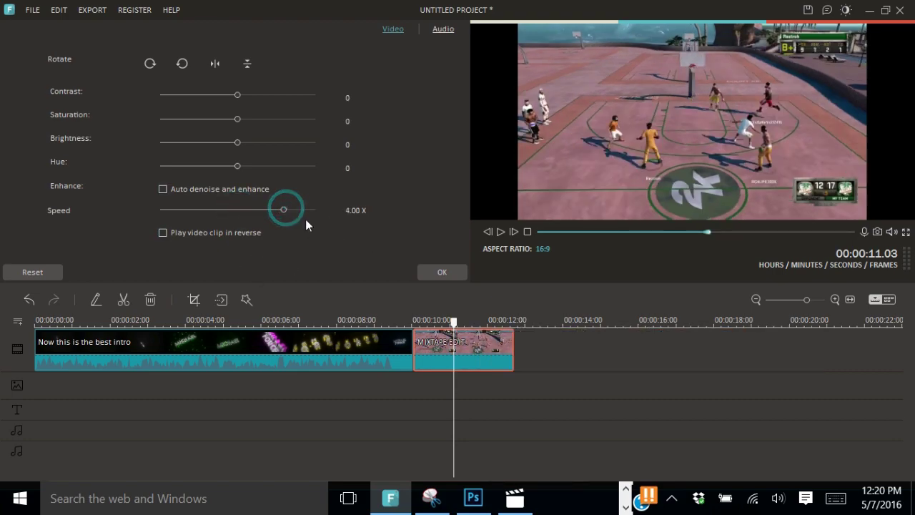
Apply the 4× speed and play the sped-up clip from its start
click(429, 271)
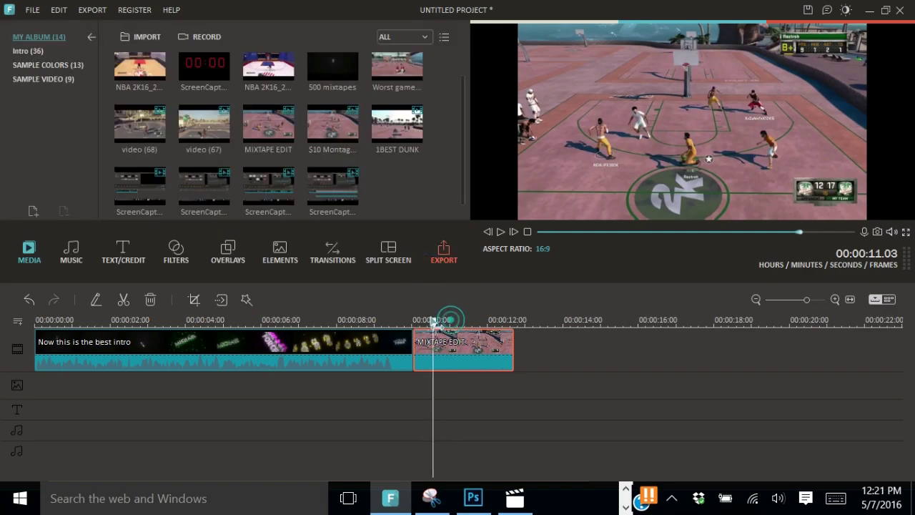
drag(446, 323, 422, 320)
key(space)
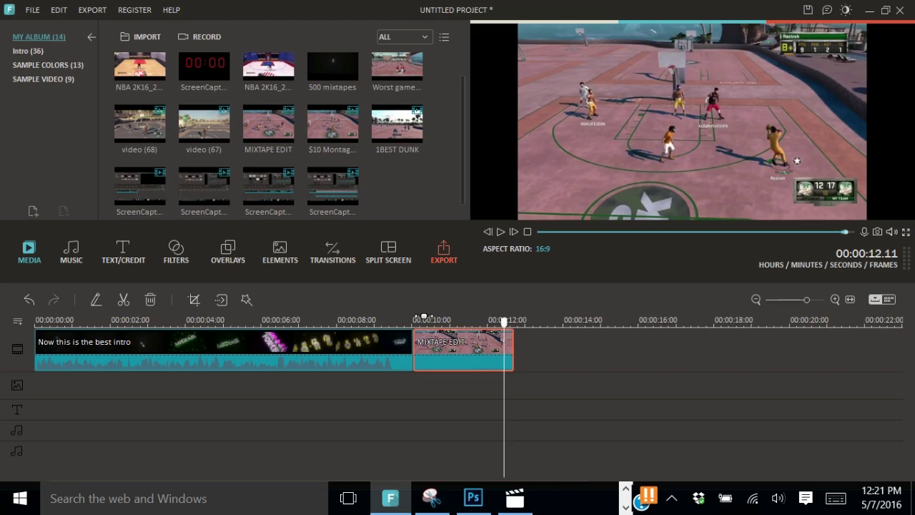
Reset the MIXTAPE EDIT clip speed to 1.00× and confirm
right_click(446, 335)
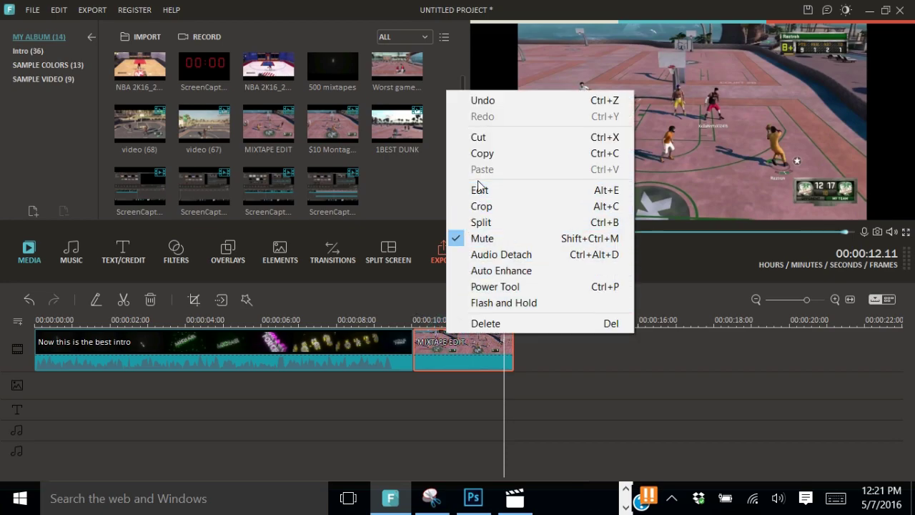
click(525, 378)
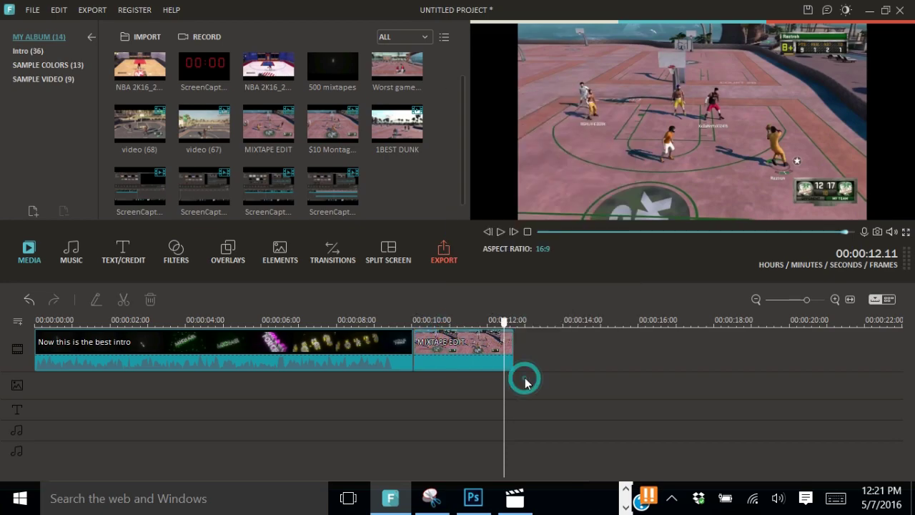
right_click(501, 333)
click(532, 188)
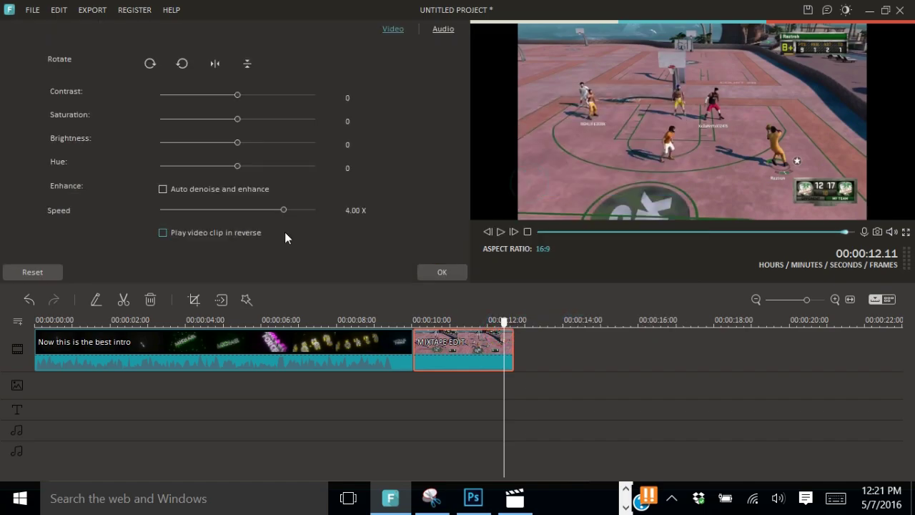
click(237, 210)
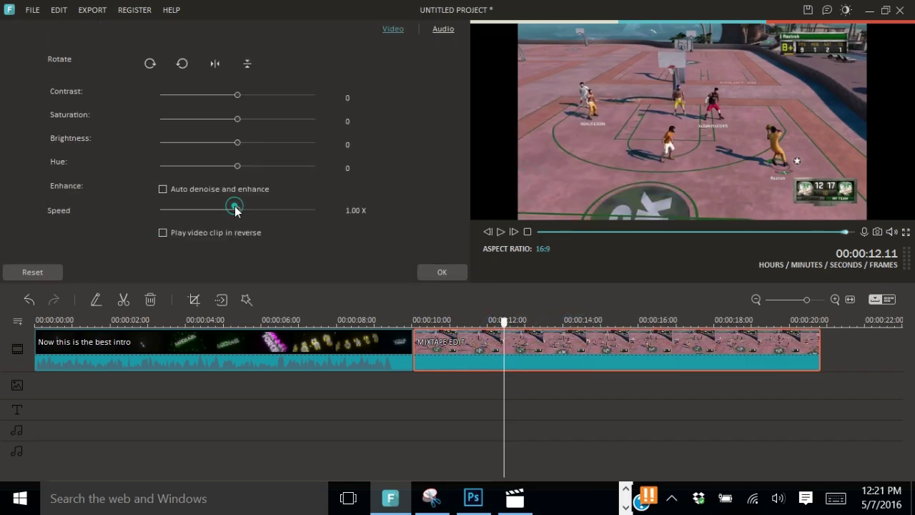
click(437, 272)
Copy the MIXTAPE EDIT clip and paste two copies after it on the timeline
right_click(518, 338)
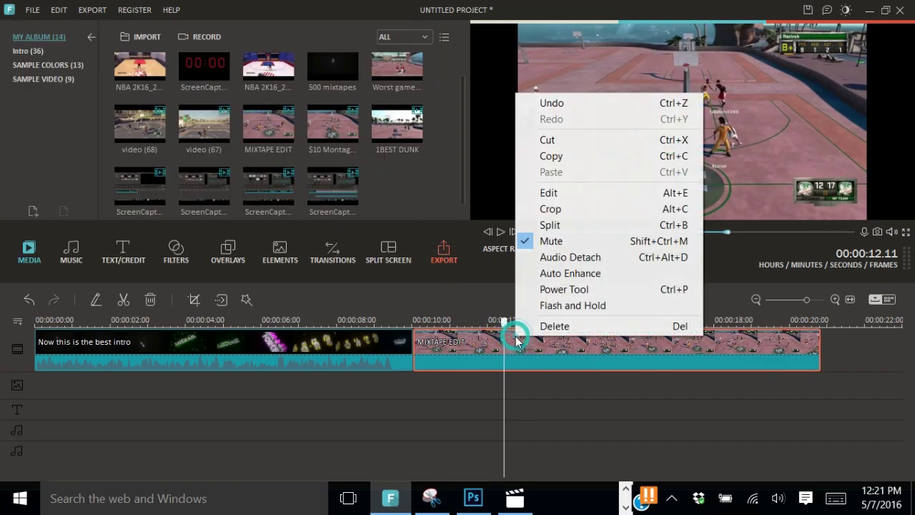
click(558, 157)
right_click(470, 412)
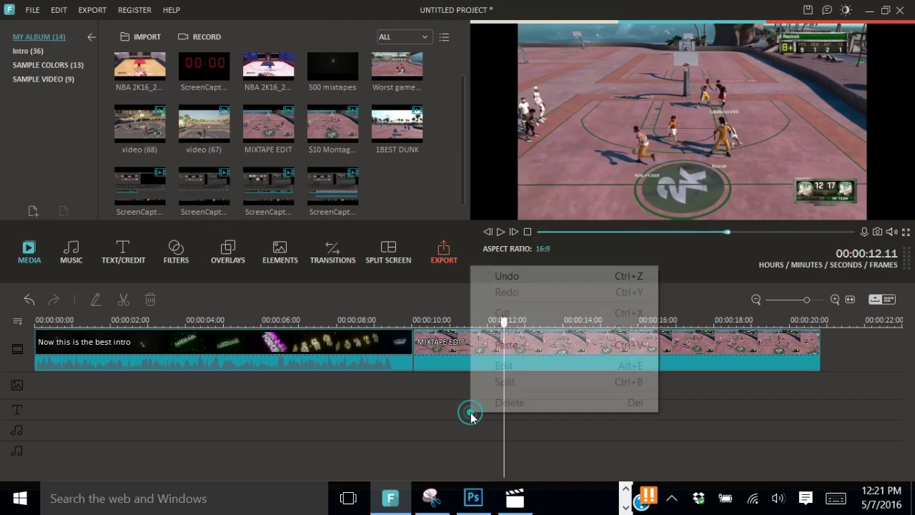
click(519, 344)
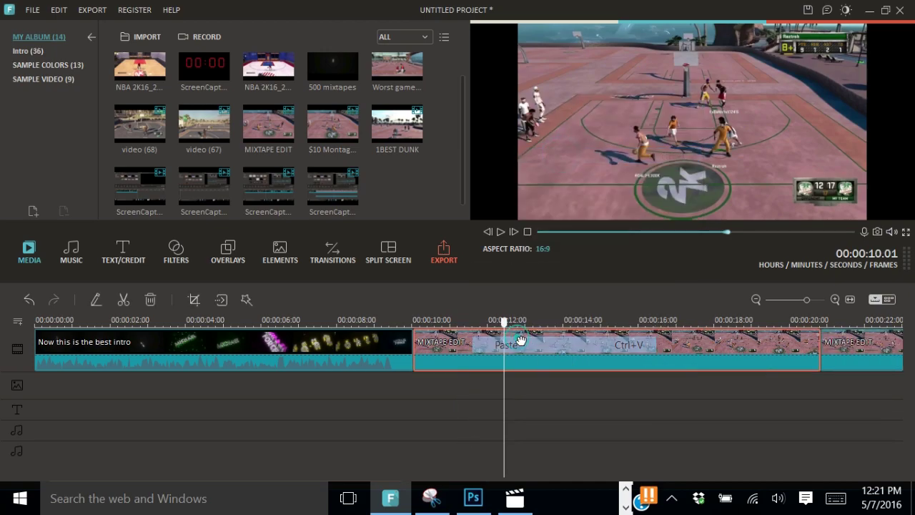
right_click(502, 383)
click(531, 317)
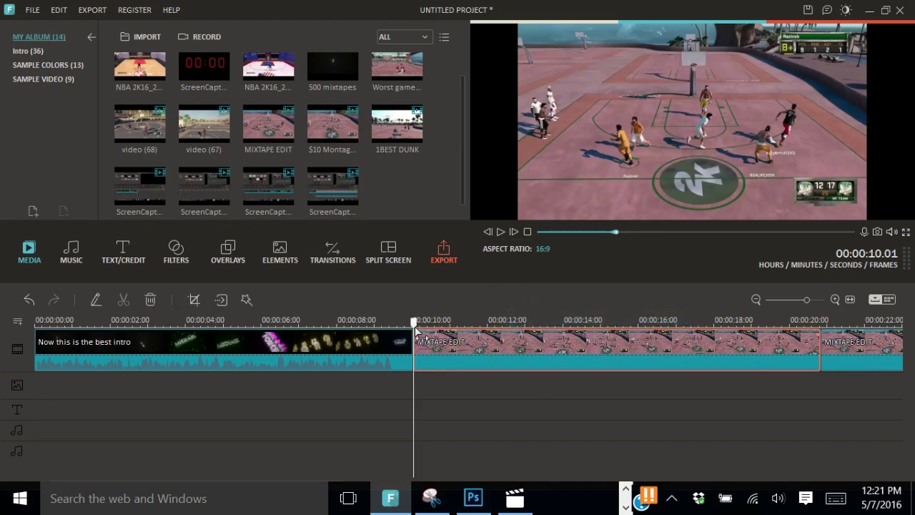
Play from about 14.5 seconds through the join into the copies, stopping near 23 seconds
mouse_move(414, 323)
mouse_down()
mouse_move(701, 336)
mouse_move(601, 343)
mouse_up()
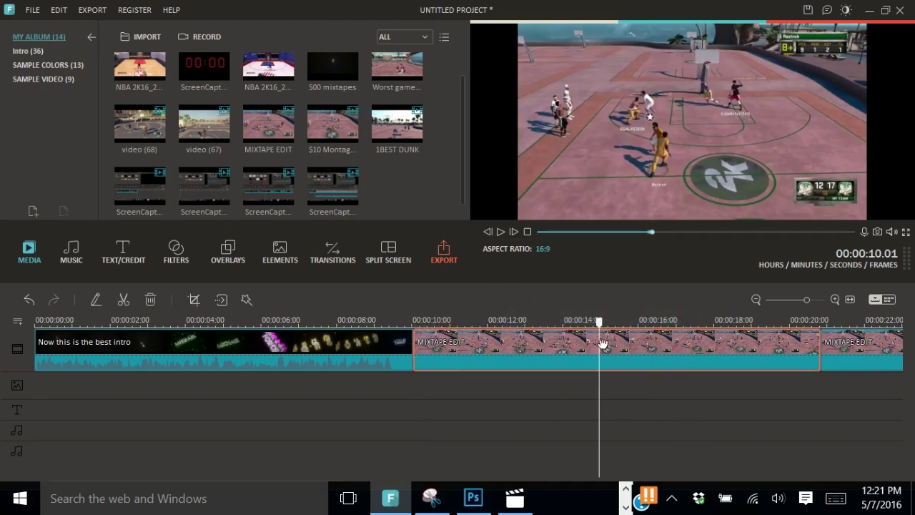
key(space)
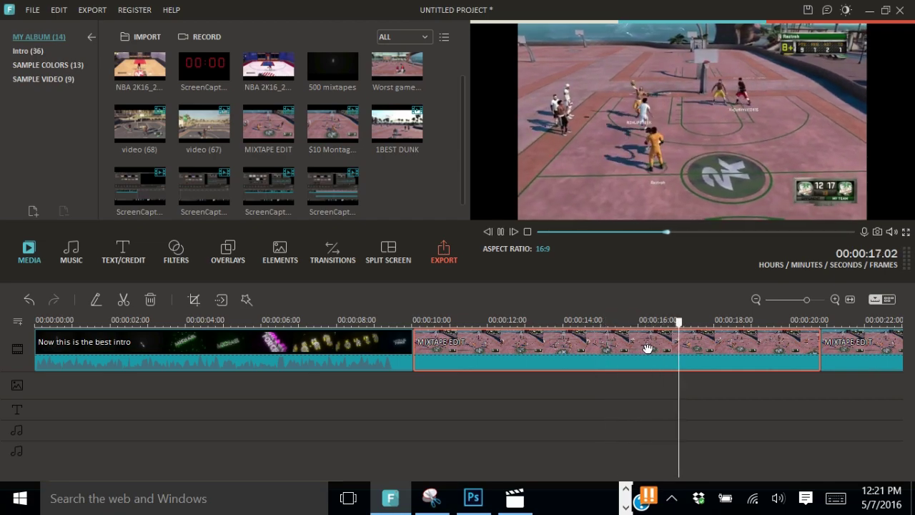
key(space)
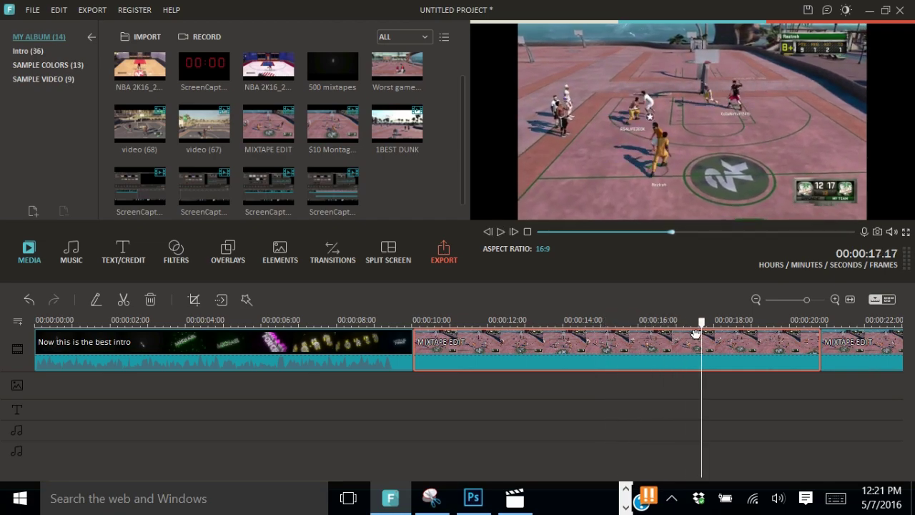
key(space)
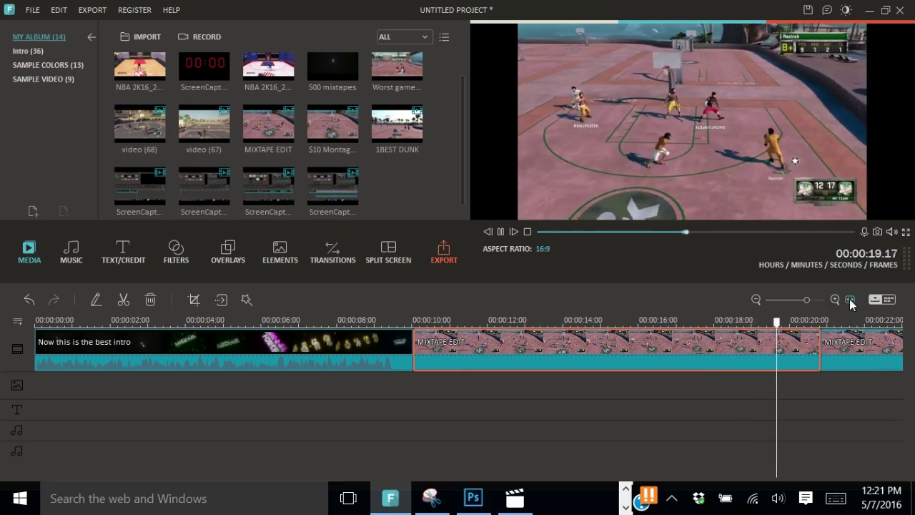
key(space)
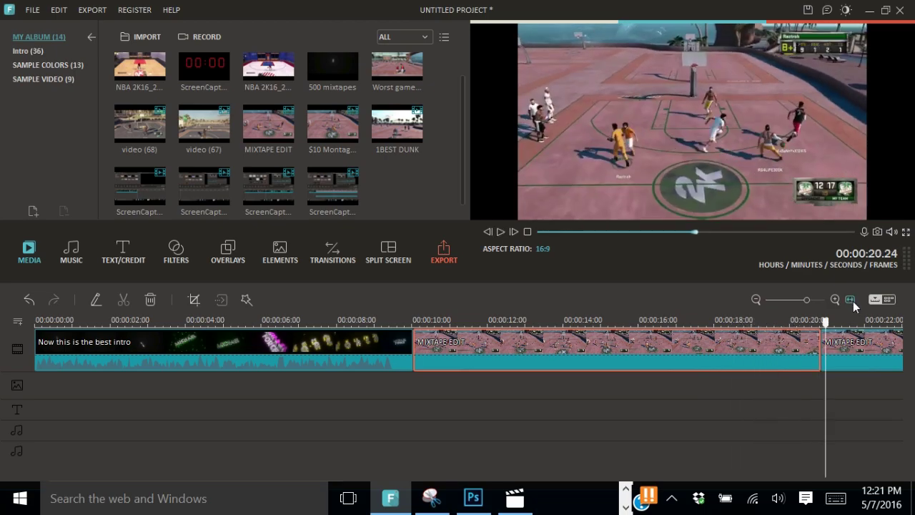
right_click(860, 354)
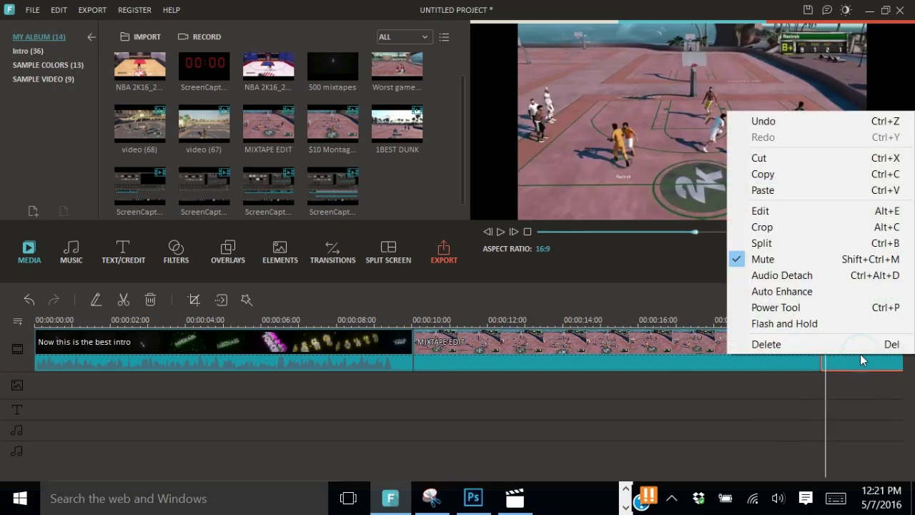
click(858, 386)
key(space)
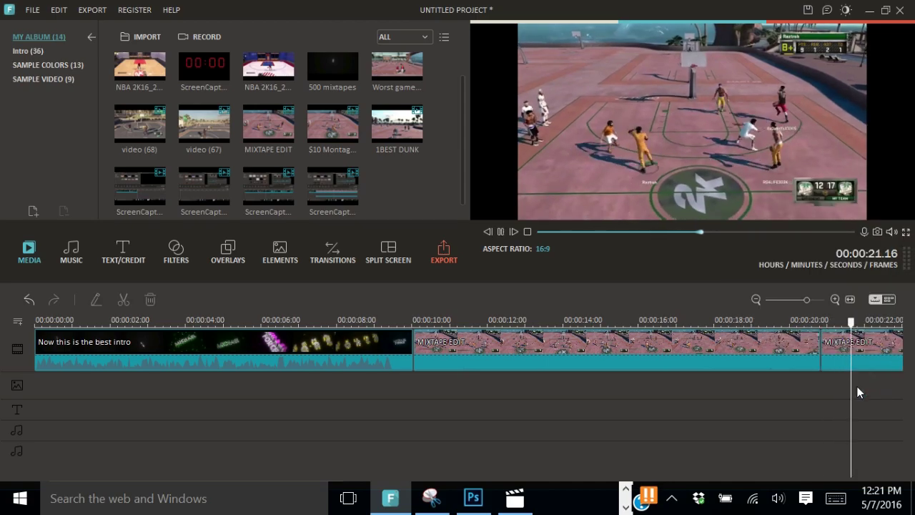
key(space)
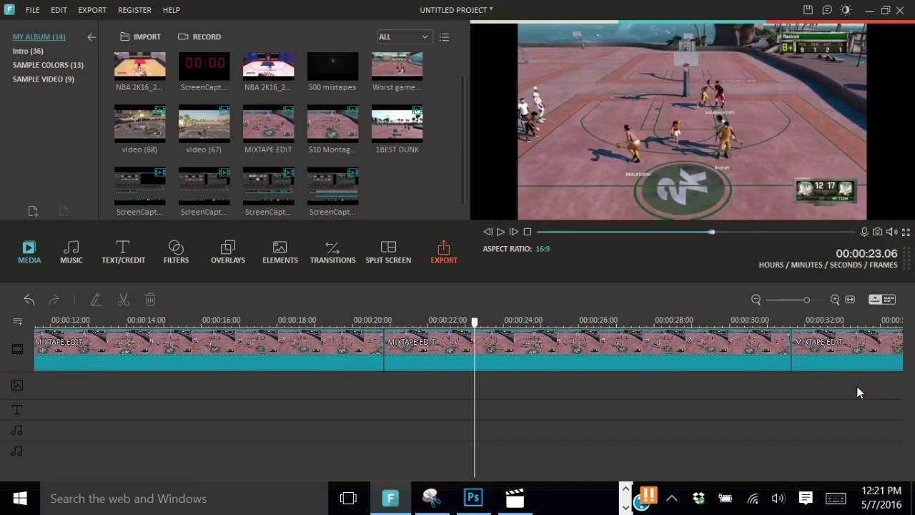
Enable 'Play video clip in reverse' on the middle copy, then move the playhead to about 16 seconds
right_click(591, 341)
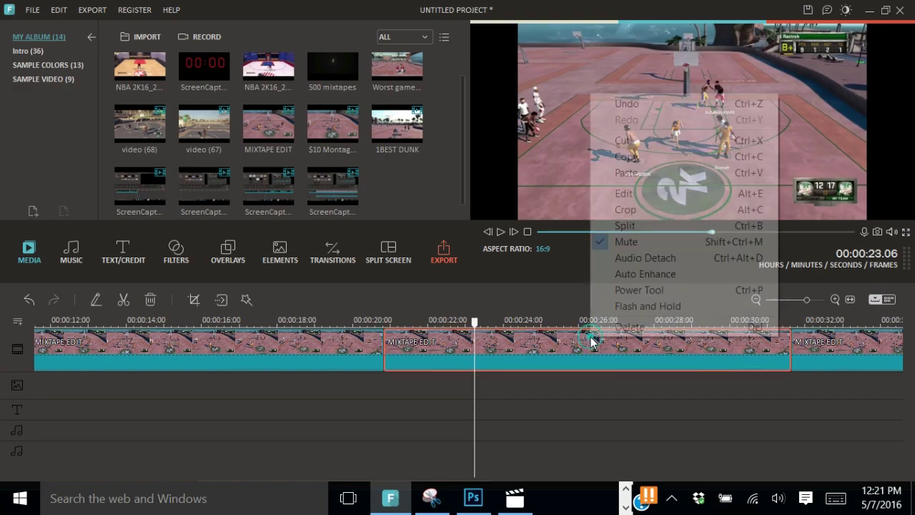
click(618, 194)
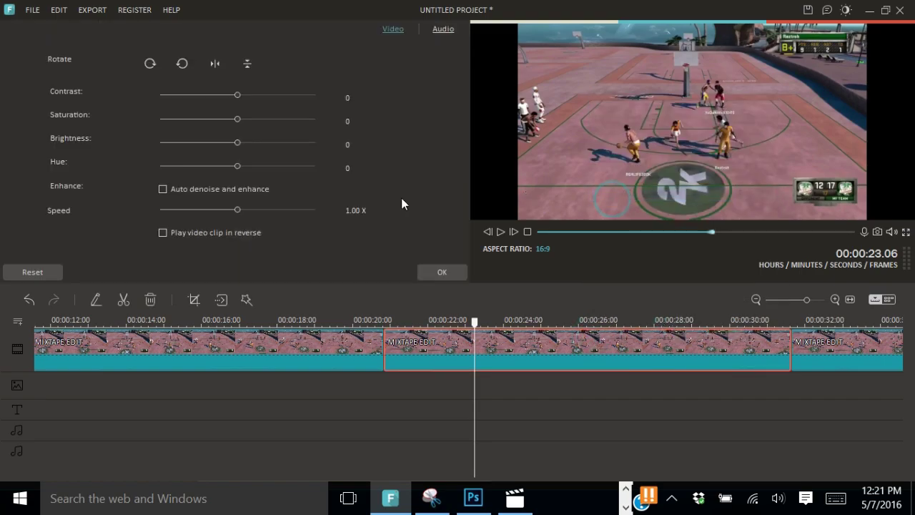
click(163, 232)
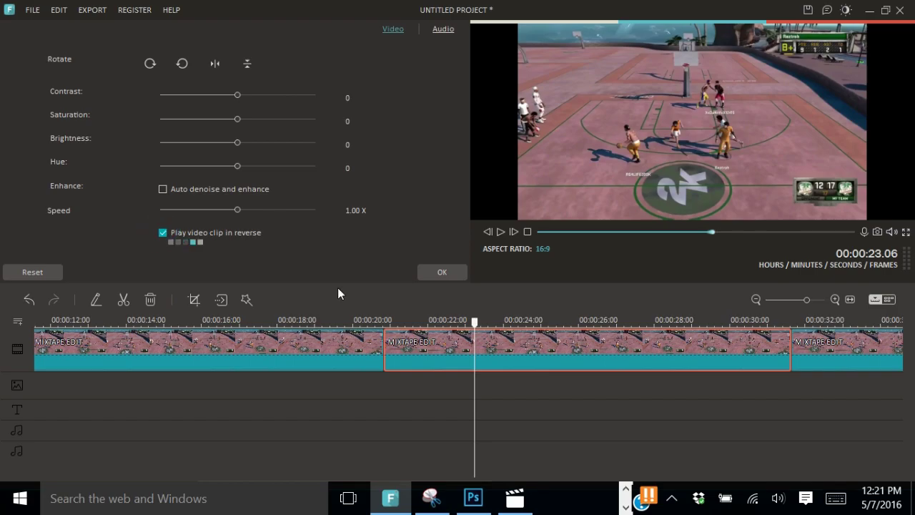
click(451, 271)
click(476, 329)
drag(476, 329, 229, 343)
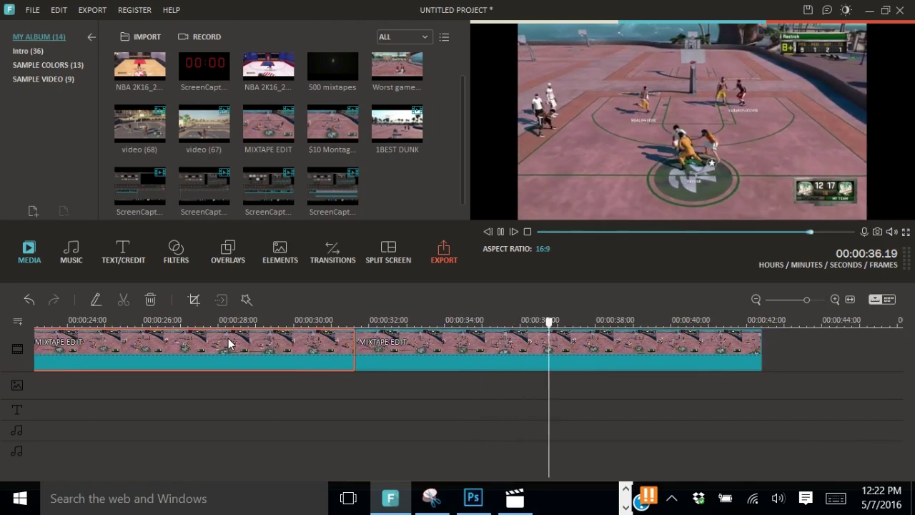
key(space)
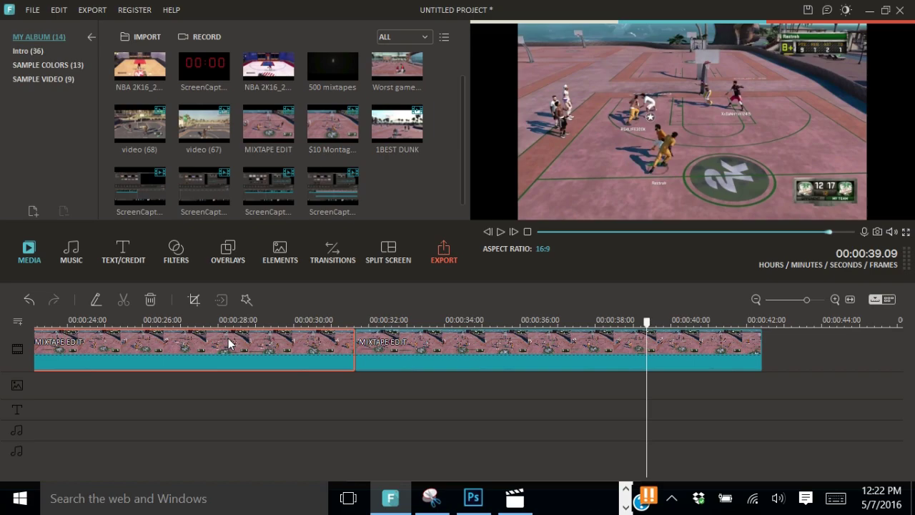